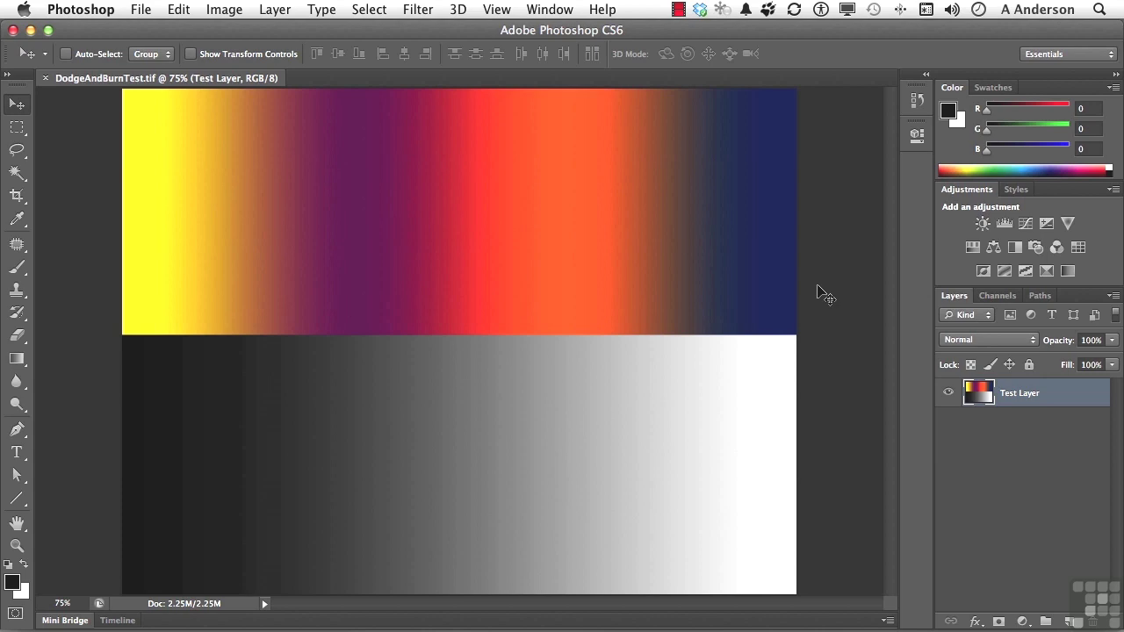
Step: Activate the Dodge tool and set its range to Midtones
left_click(20, 407)
left_click(21, 408)
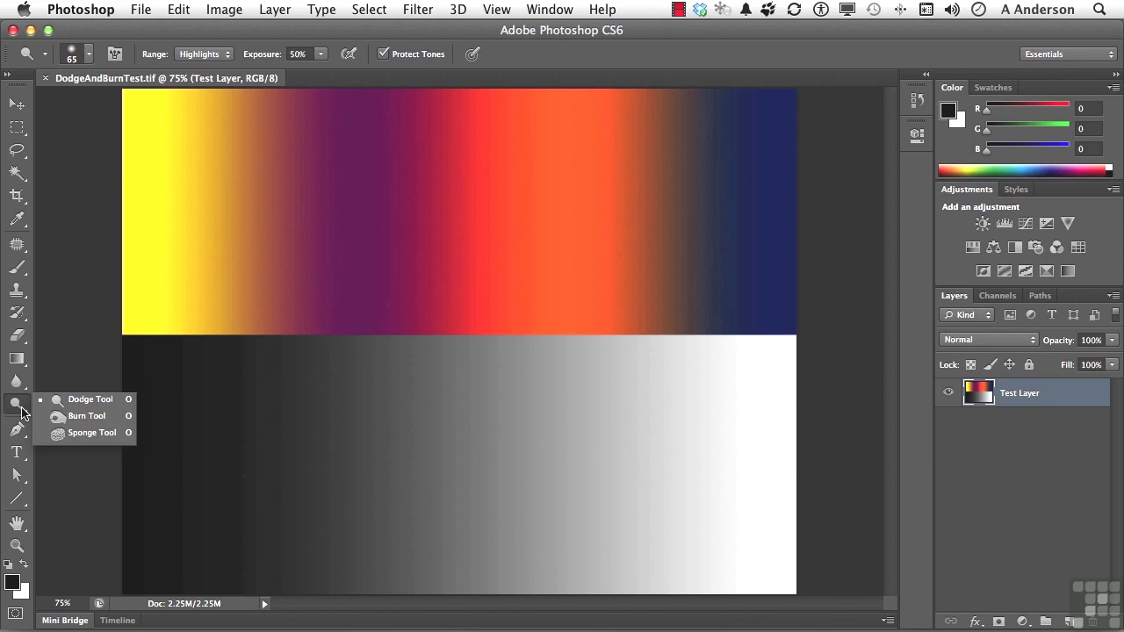
left_click(21, 410)
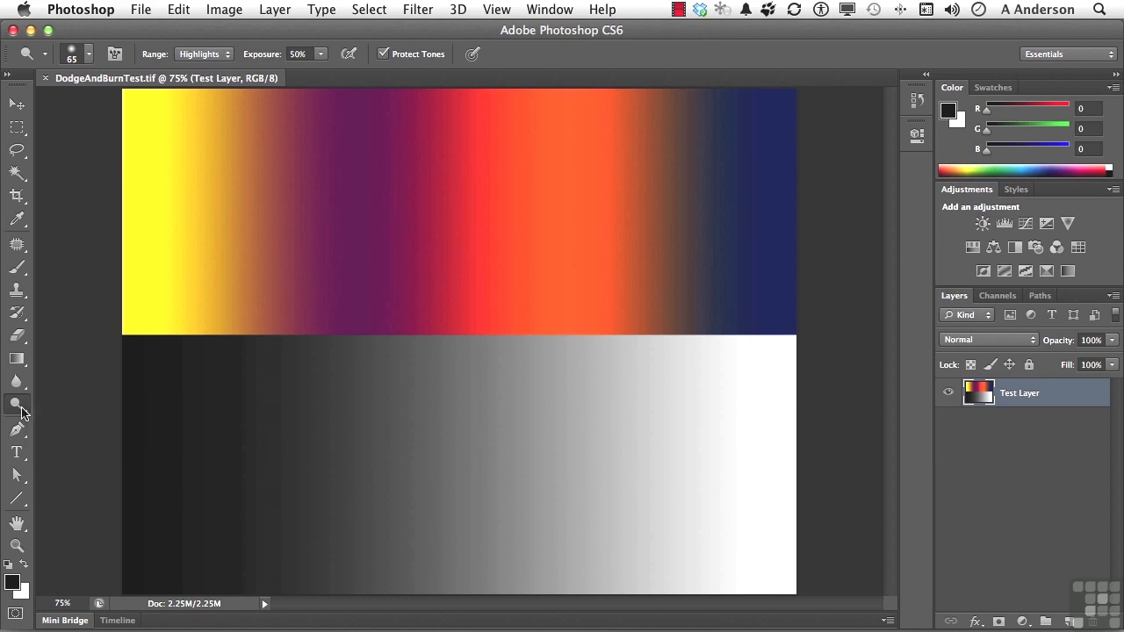
left_click(225, 55)
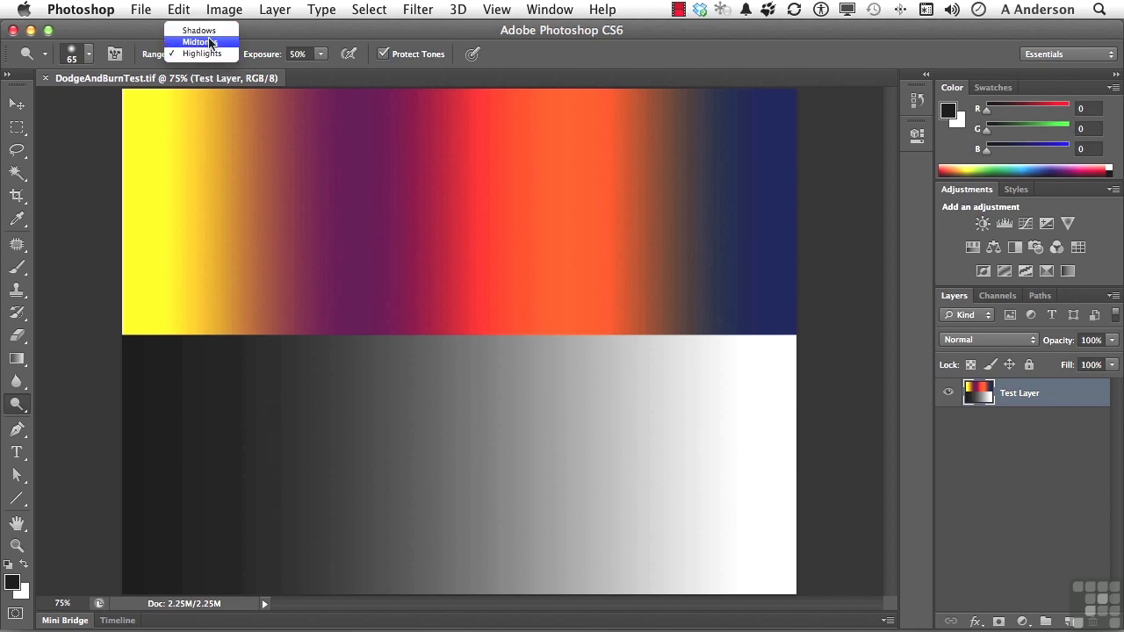
left_click(211, 42)
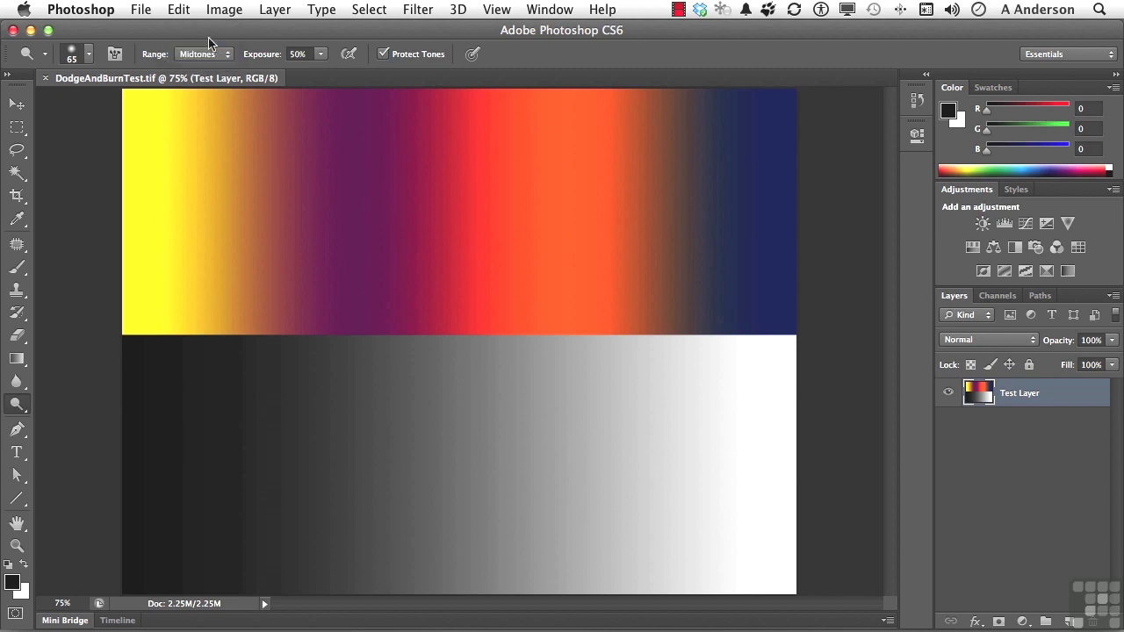
left_click(320, 56)
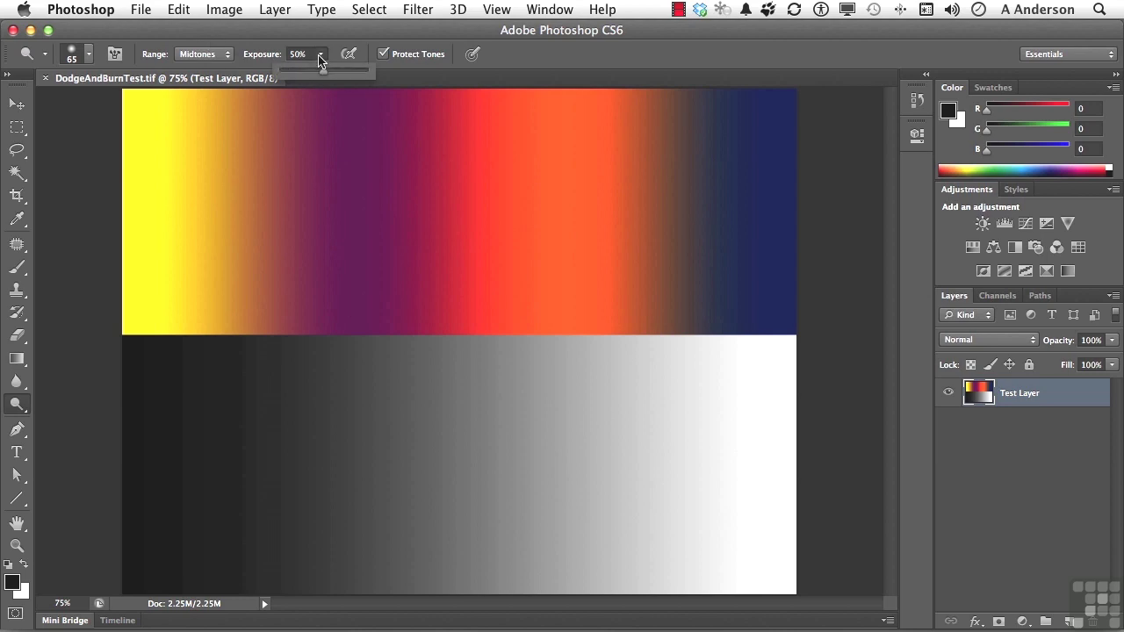
left_click(320, 57)
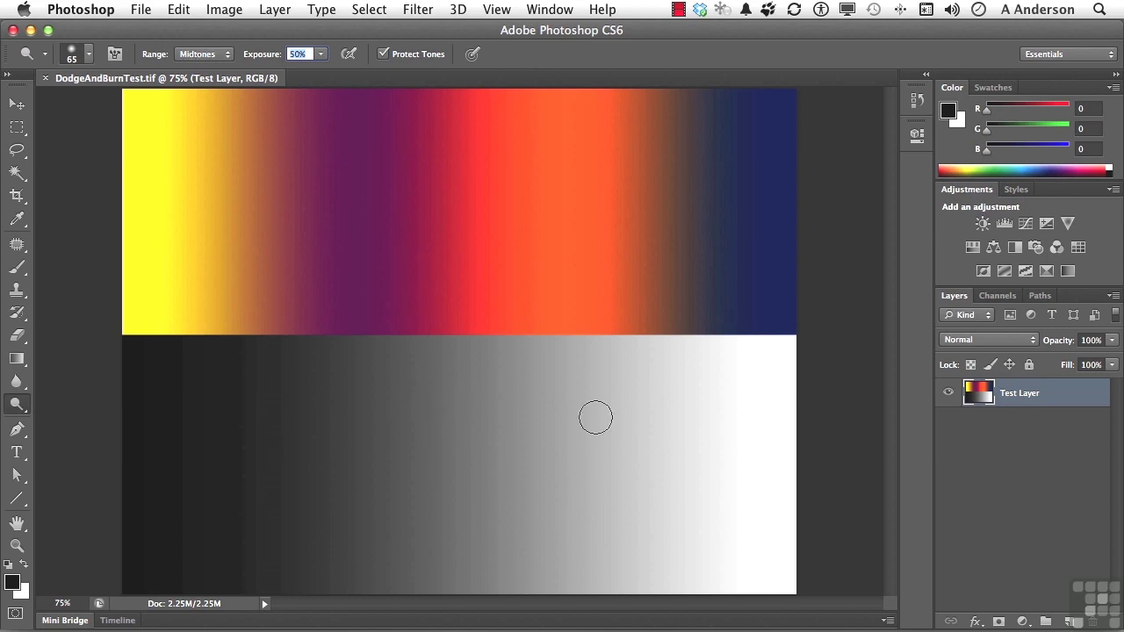
Step: Dodge the midtones in a horizontal band across the upper part of the grayscale gradient, going over its middle repeatedly
key("shift")
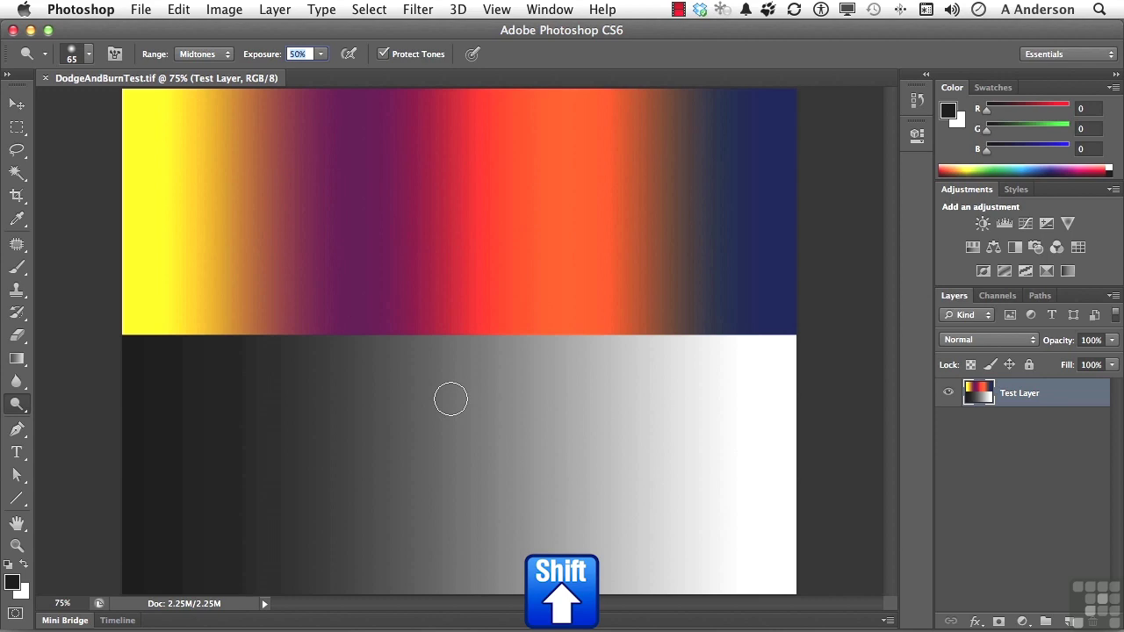
left_click_drag(450, 399, 198, 389)
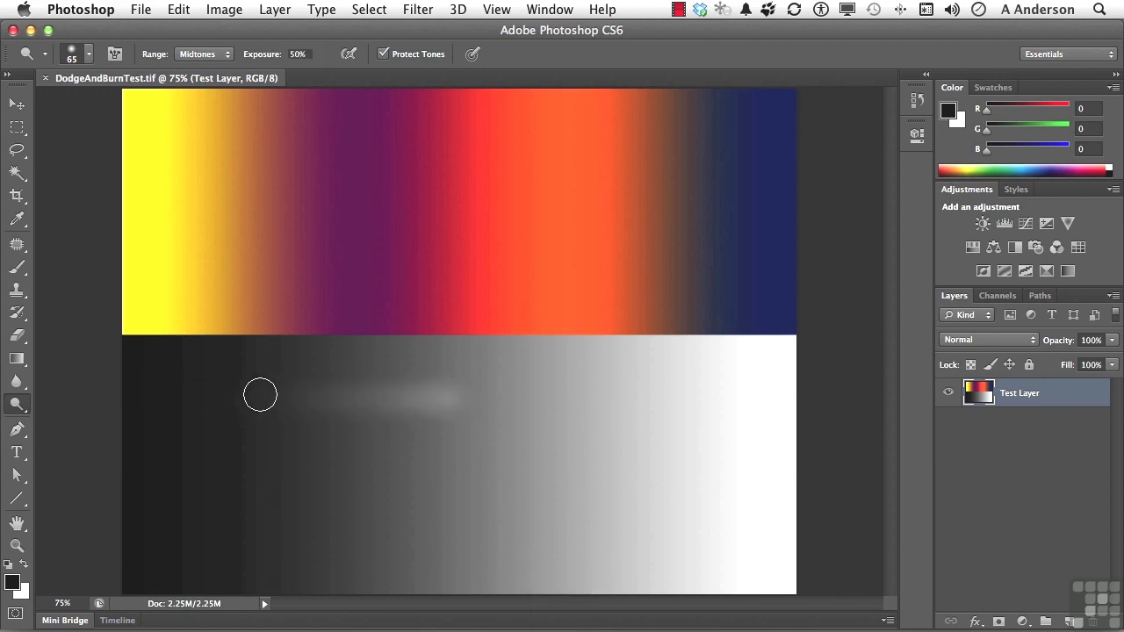
left_click_drag(451, 398, 793, 412)
mouse_move(478, 405)
left_mouse_down()
mouse_move(135, 399)
mouse_move(535, 404)
left_mouse_up()
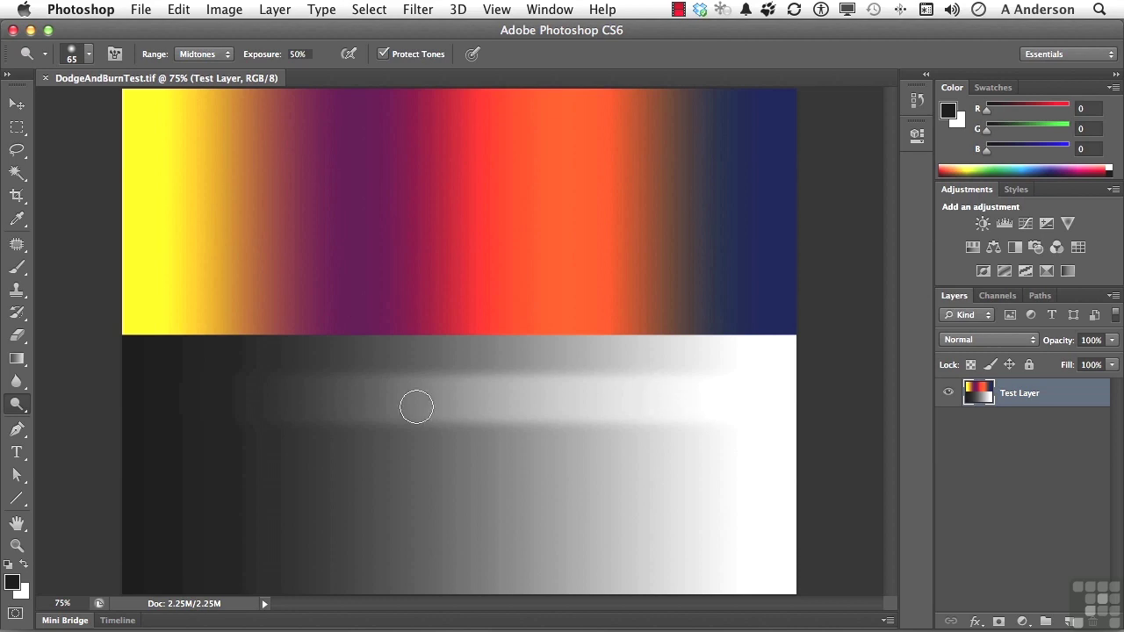
left_click(479, 403)
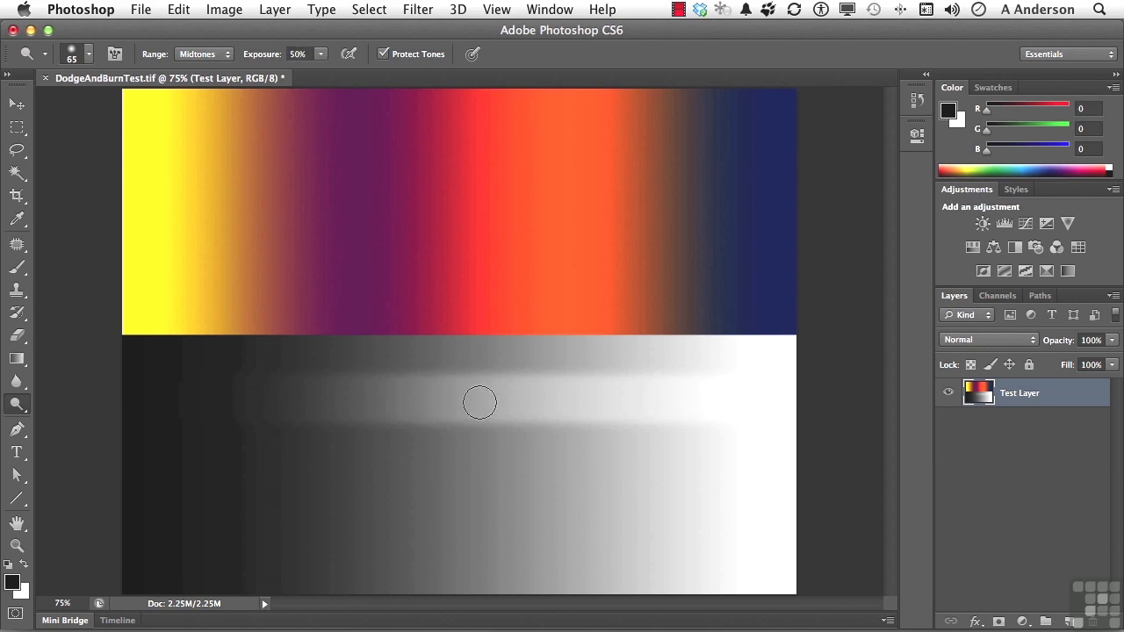
mouse_move(480, 403)
left_mouse_down()
mouse_move(201, 396)
mouse_move(661, 406)
left_mouse_up()
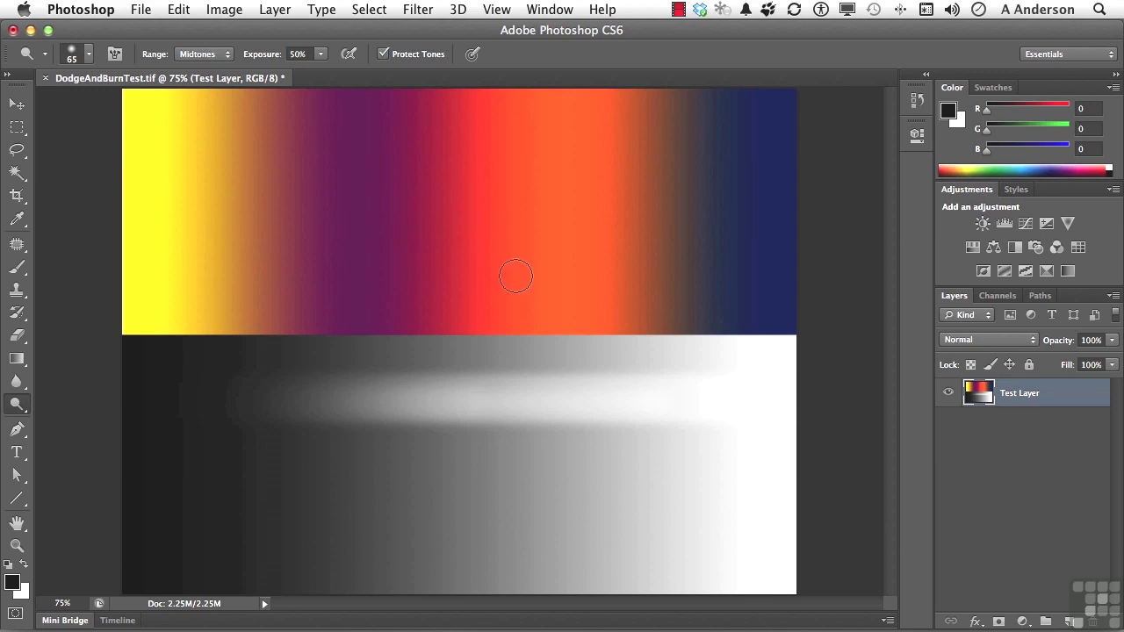
Step: Dodge a second horizontal band across the middle of the grayscale gradient with the range set to Shadows
left_click(201, 54)
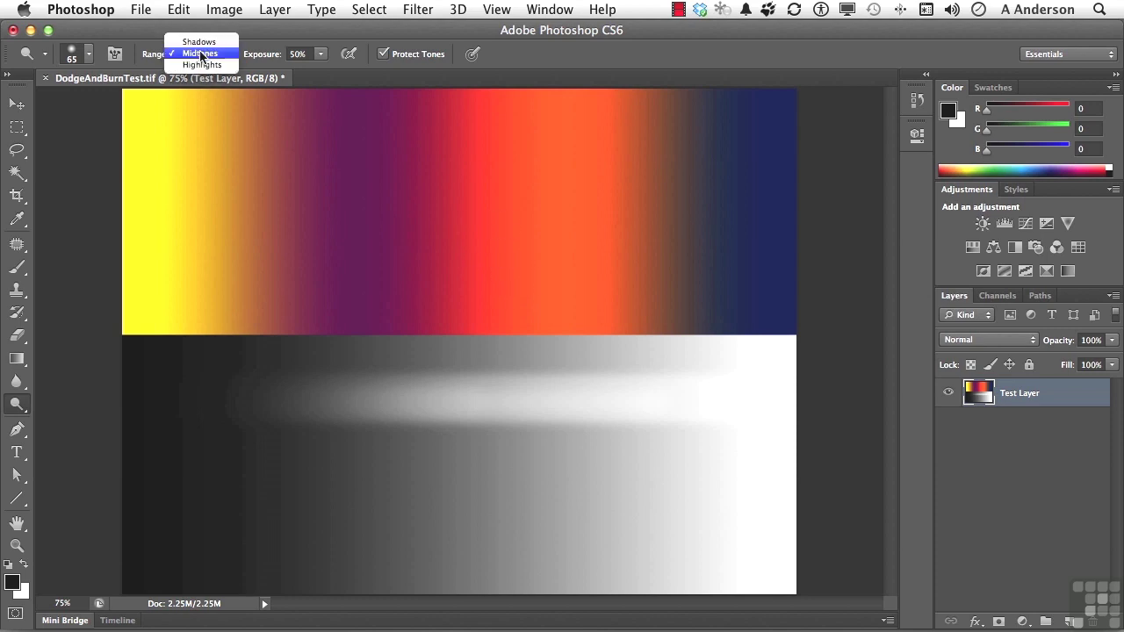
left_click(201, 42)
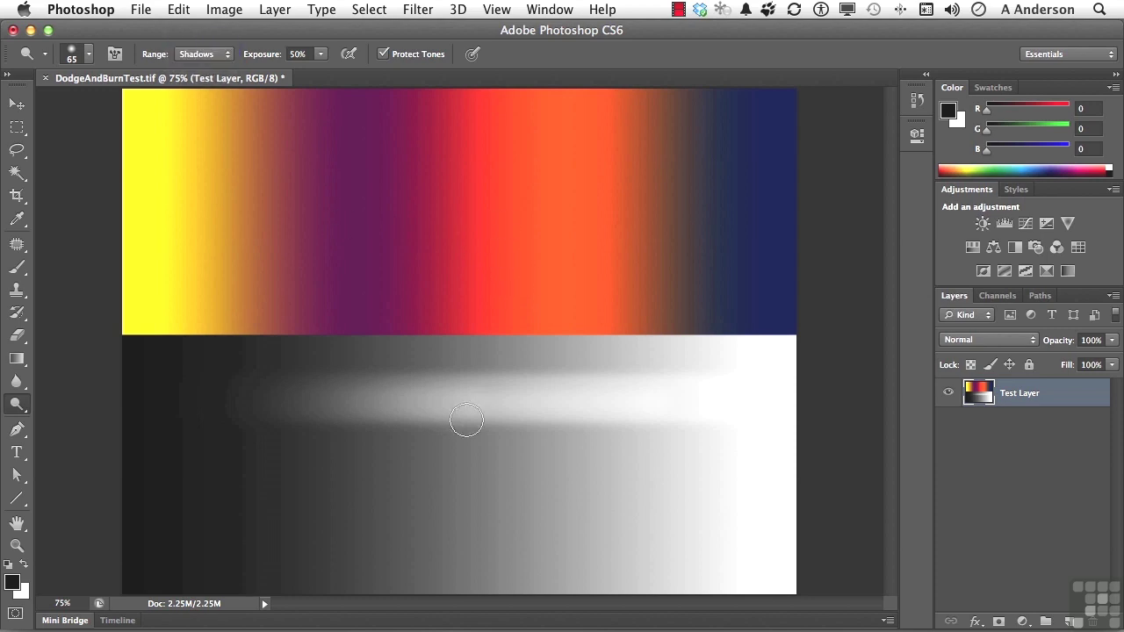
left_click_drag(446, 475, 246, 469)
mouse_move(158, 474)
left_mouse_down()
mouse_move(504, 469)
mouse_move(201, 457)
mouse_move(200, 474)
left_mouse_up()
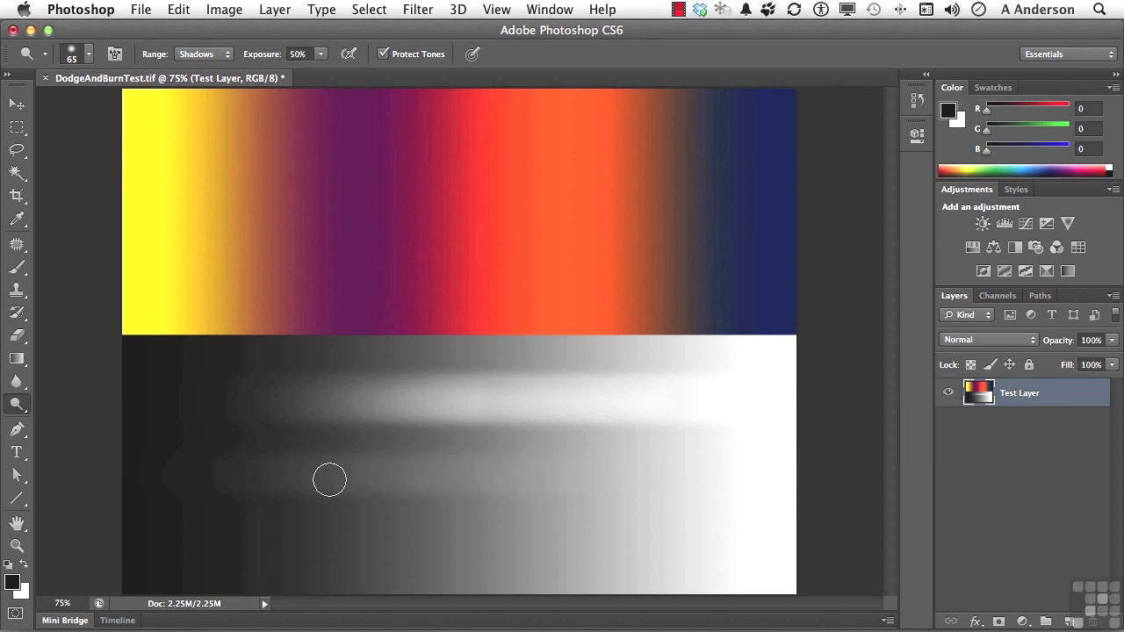
mouse_move(158, 480)
left_mouse_down()
mouse_move(642, 468)
mouse_move(639, 481)
left_mouse_up()
Step: Dodge a third horizontal band near the lower edge of the grayscale gradient with the range set to Highlights
left_click(214, 55)
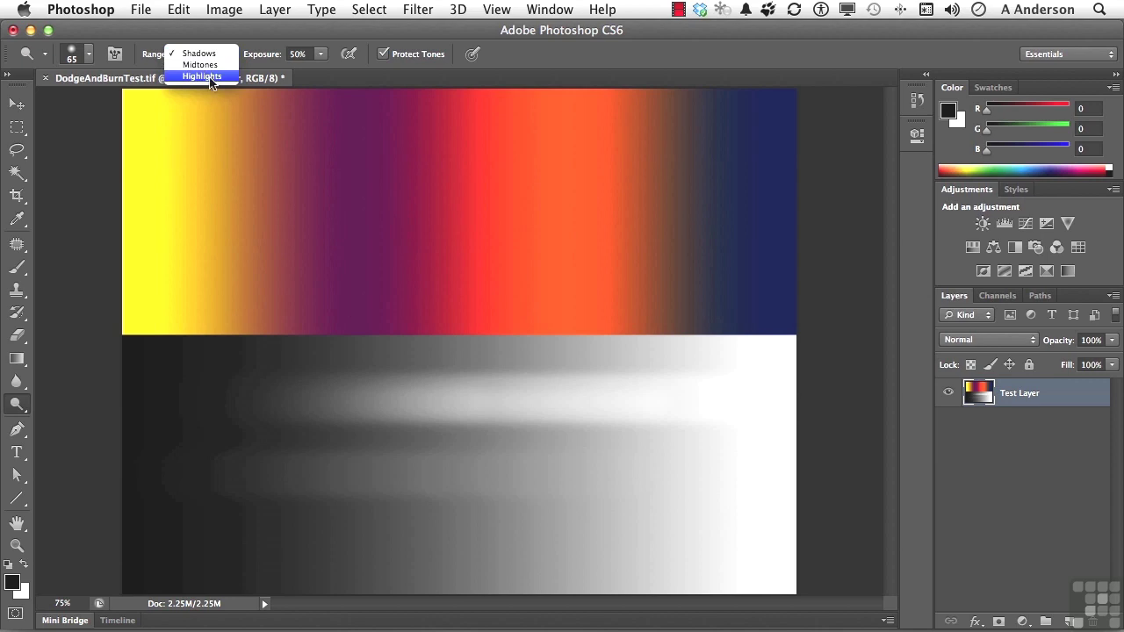
left_click(211, 77)
left_click_drag(459, 542, 792, 539)
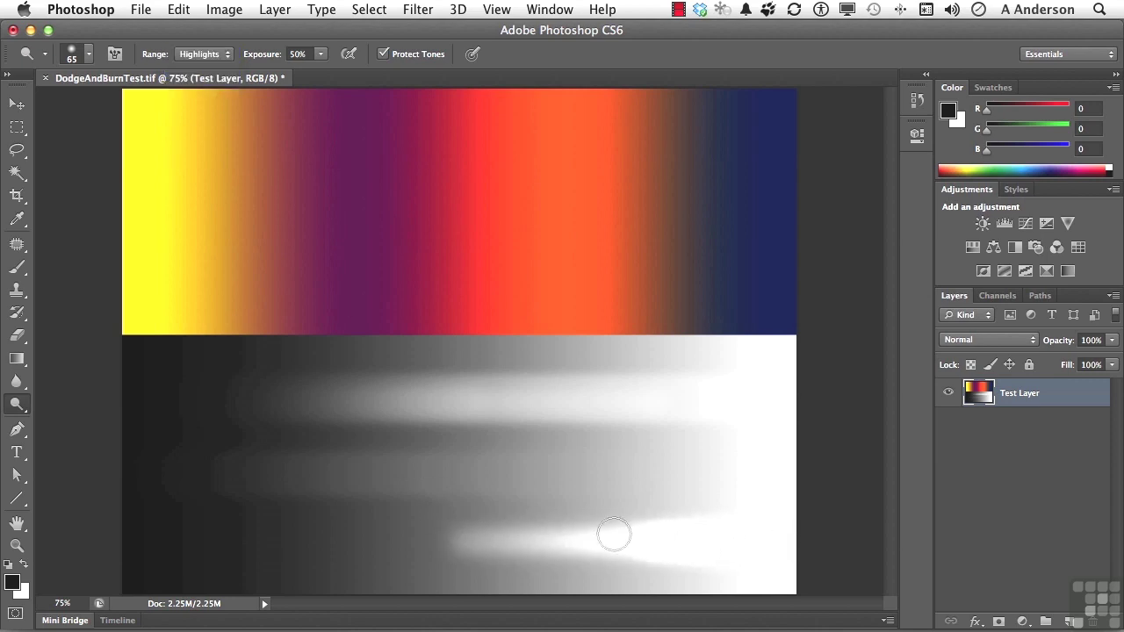
left_click_drag(651, 537, 387, 530)
mouse_move(464, 540)
left_mouse_down()
mouse_move(506, 540)
mouse_move(355, 540)
left_mouse_up()
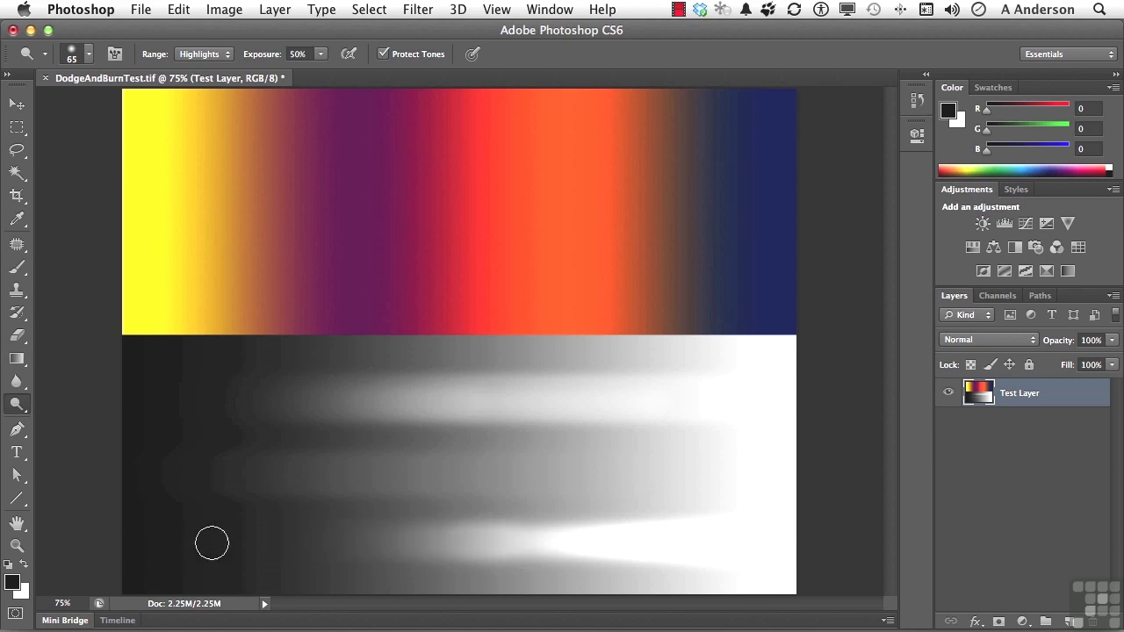
mouse_move(212, 545)
left_mouse_down()
mouse_move(191, 545)
mouse_move(594, 542)
mouse_move(825, 566)
mouse_move(526, 539)
left_mouse_up()
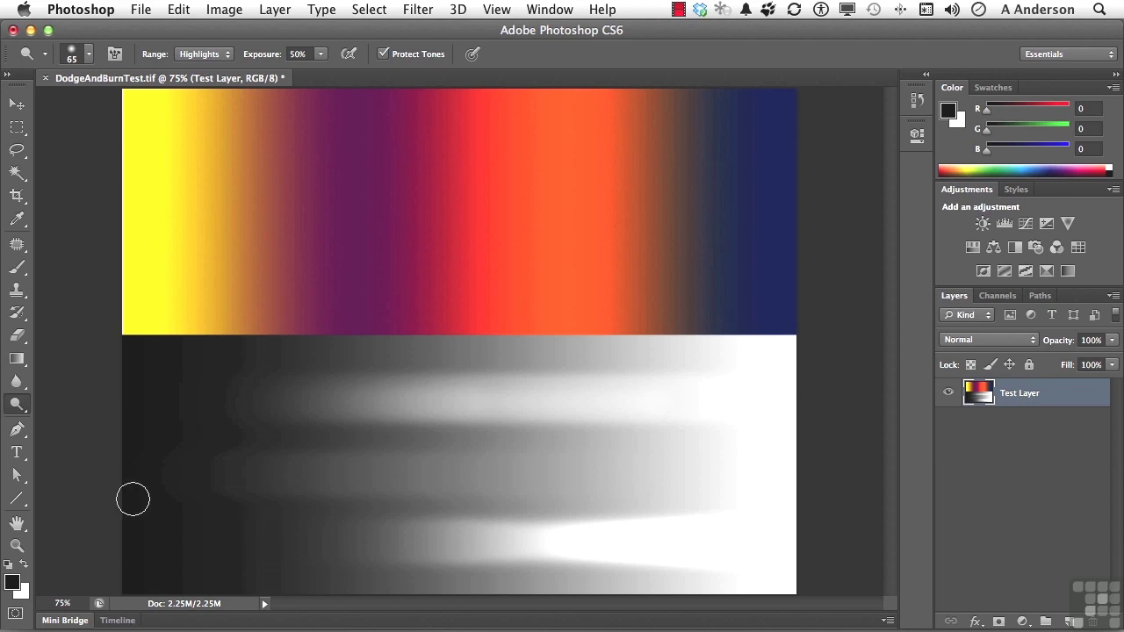
Step: Burn along the middle band of the grayscale gradient with the Burn tool's range set to Midtones
left_click_drag(15, 407, 63, 418)
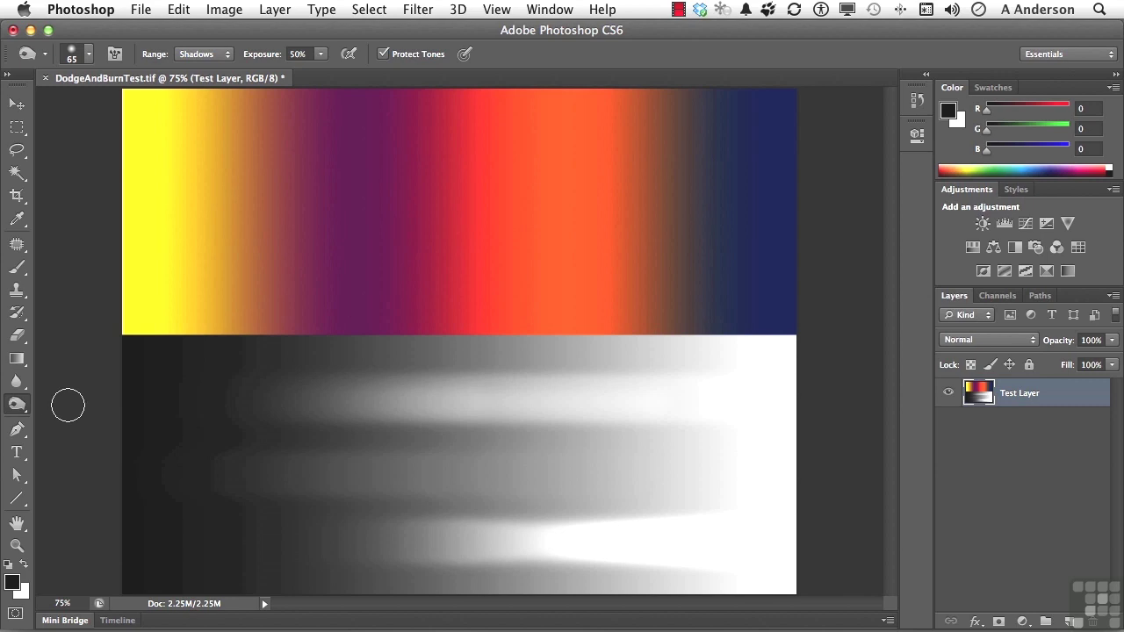
left_click(191, 54)
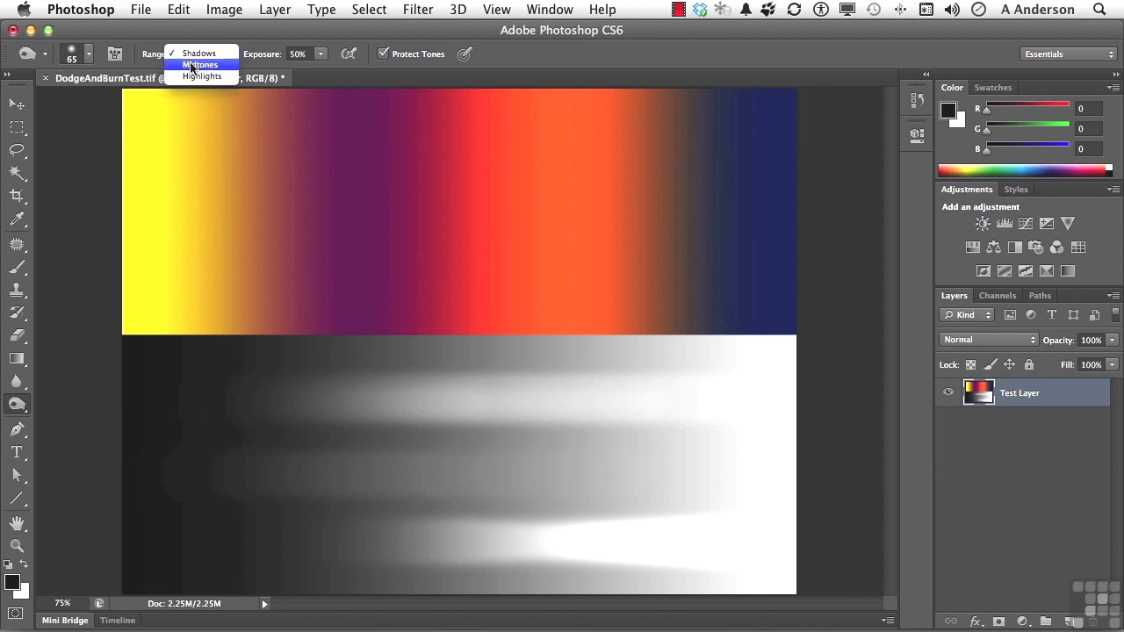
left_click(192, 66)
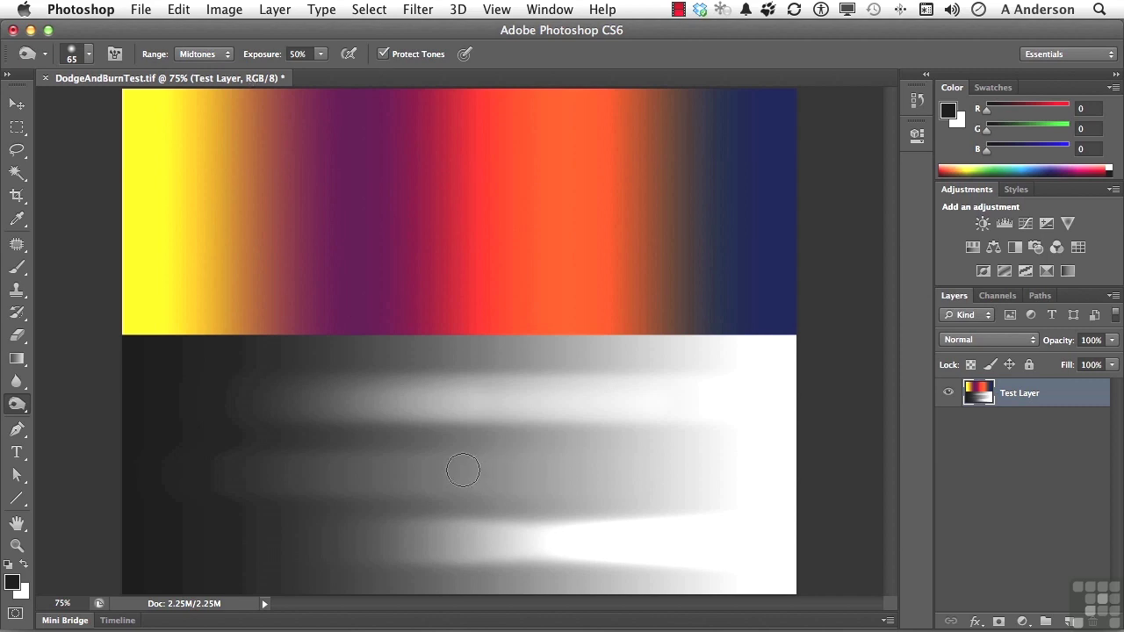
mouse_move(463, 470)
left_mouse_down()
mouse_move(178, 471)
mouse_move(522, 460)
mouse_move(777, 483)
mouse_move(205, 476)
left_mouse_up()
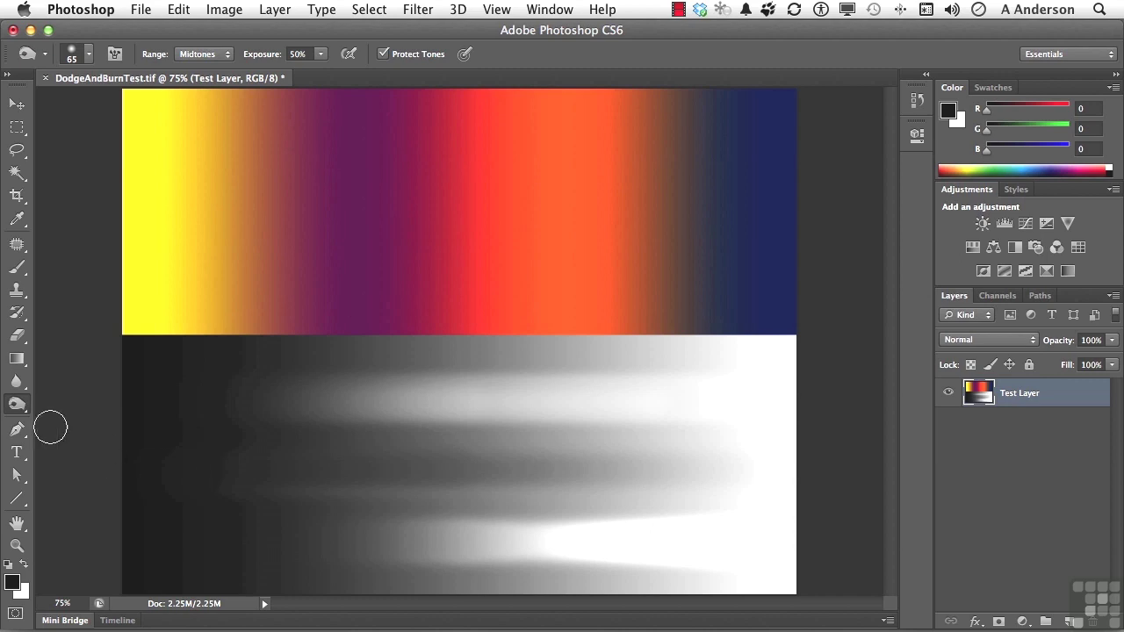
Step: Desaturate a horizontal band across the upper part of the color gradient using the Sponge tool with Vibrance enabled
left_click(18, 405)
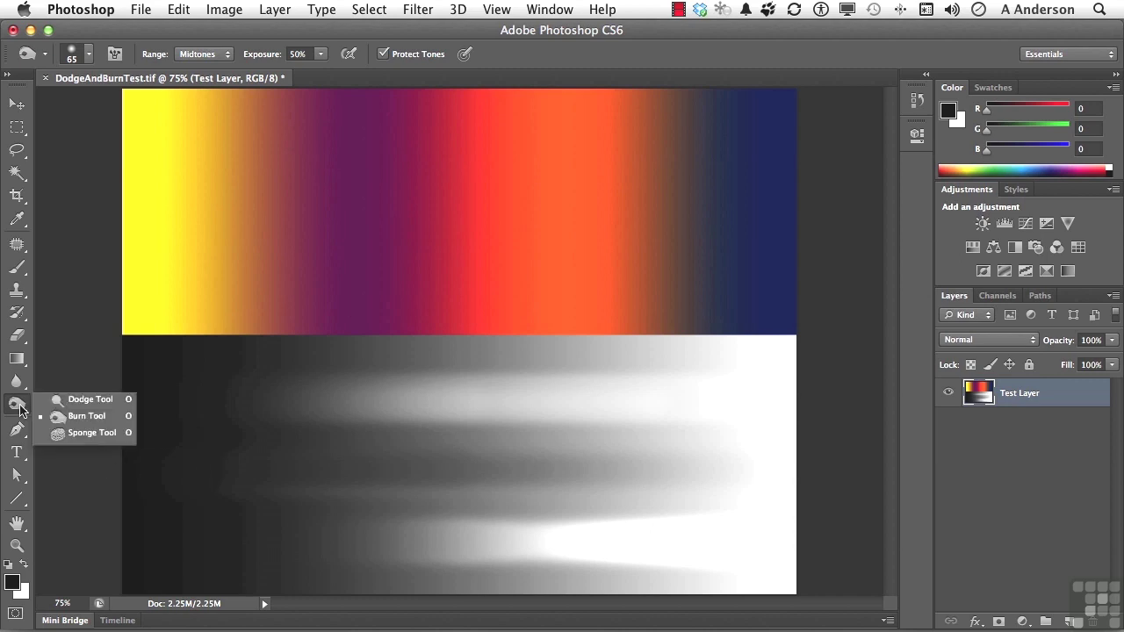
left_click(88, 433)
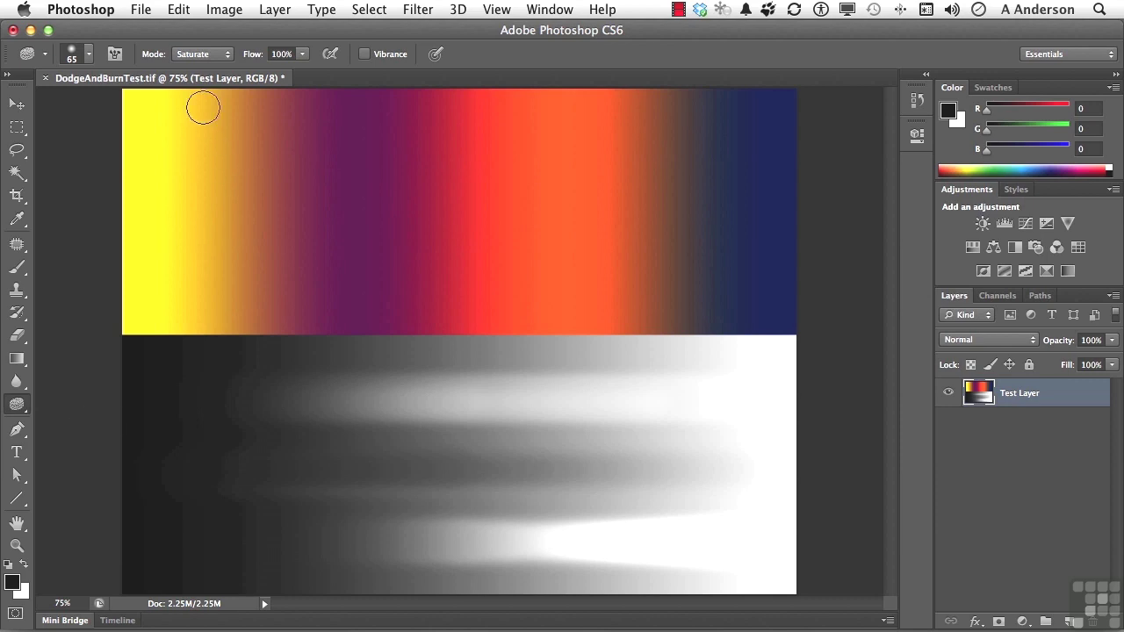
left_click(211, 58)
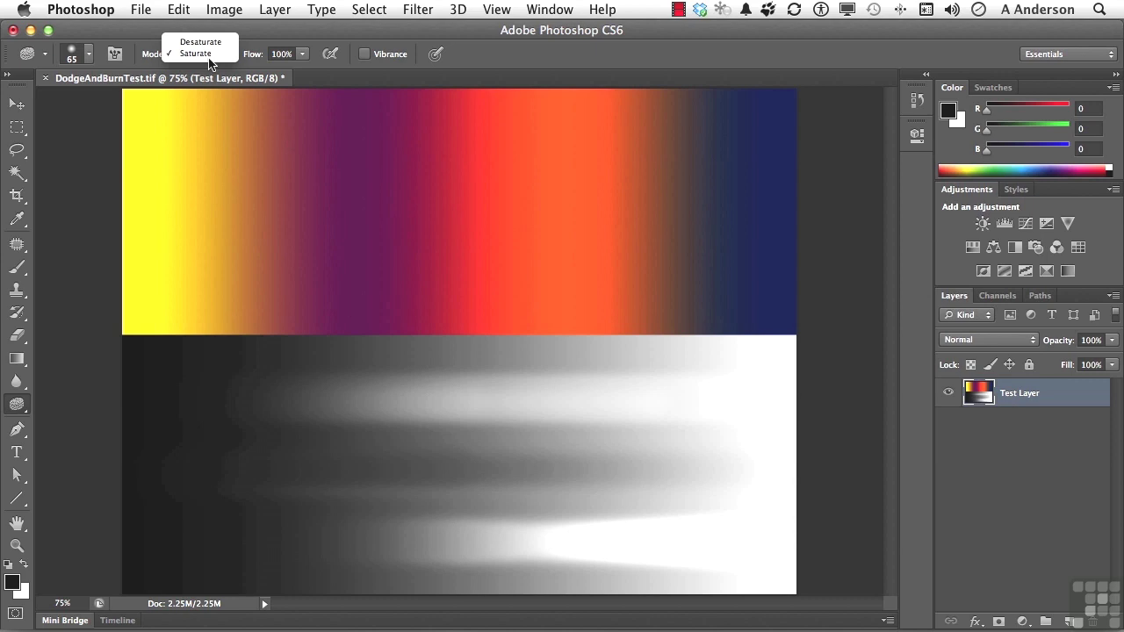
left_click(255, 68)
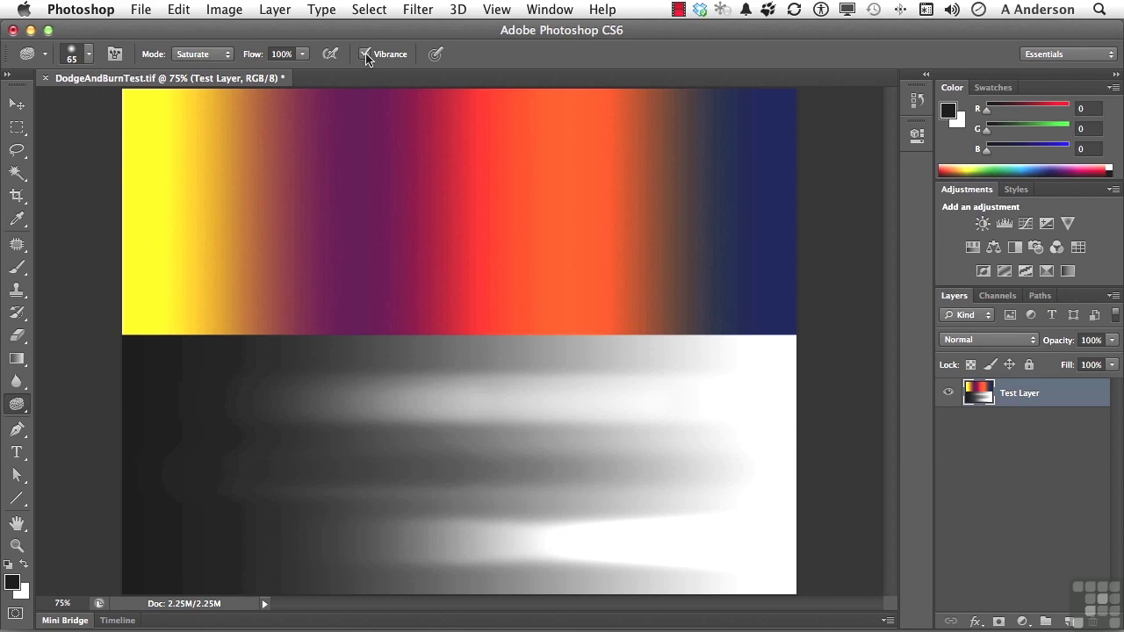
left_click(221, 56)
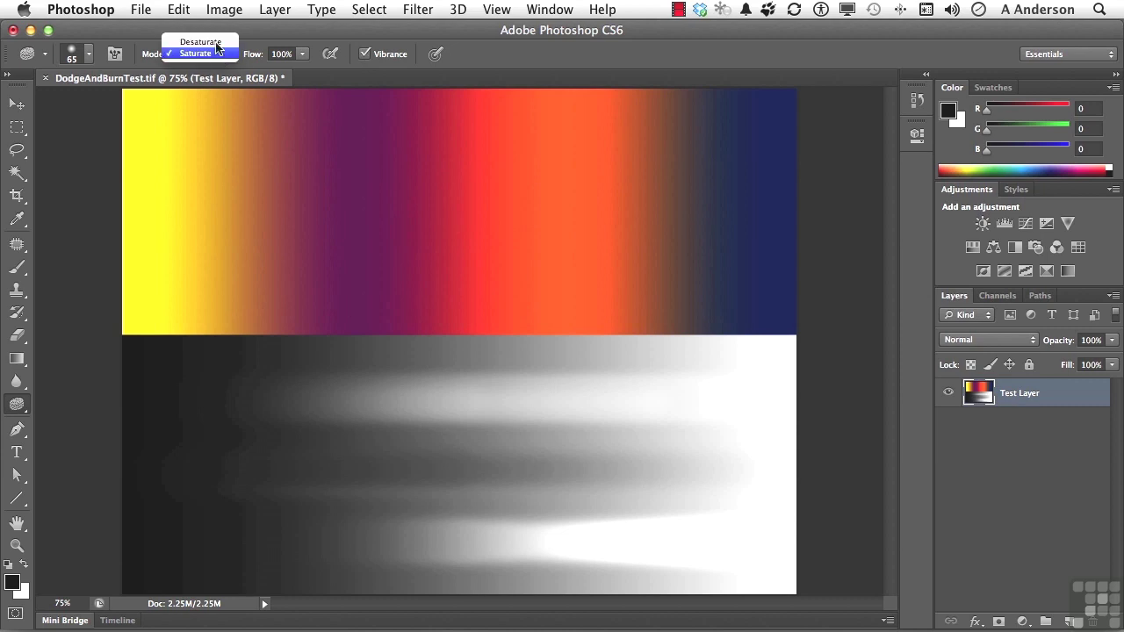
left_click(216, 42)
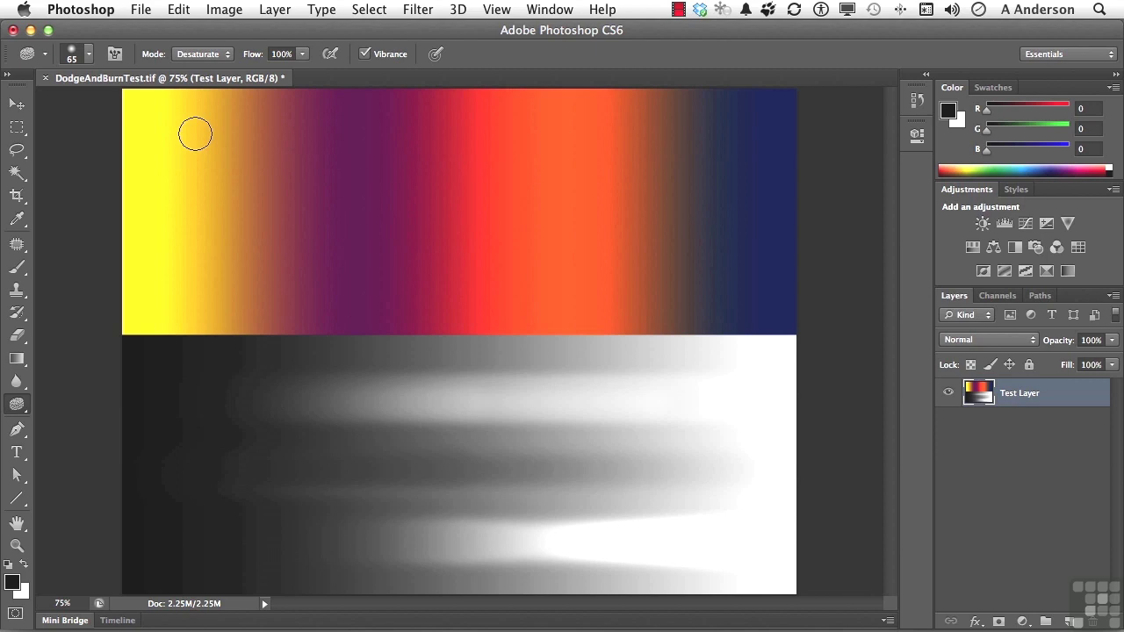
mouse_move(194, 133)
left_mouse_down()
mouse_move(566, 127)
mouse_move(751, 147)
mouse_move(449, 134)
mouse_move(110, 152)
mouse_move(274, 124)
mouse_move(486, 125)
mouse_move(251, 129)
mouse_move(598, 139)
mouse_move(358, 119)
mouse_move(790, 146)
mouse_move(452, 129)
mouse_move(614, 142)
mouse_move(477, 133)
mouse_move(288, 146)
mouse_move(534, 145)
mouse_move(266, 143)
mouse_move(376, 144)
mouse_move(328, 132)
mouse_move(139, 143)
mouse_move(597, 147)
mouse_move(483, 135)
mouse_move(778, 146)
mouse_move(386, 123)
mouse_move(142, 150)
left_mouse_up()
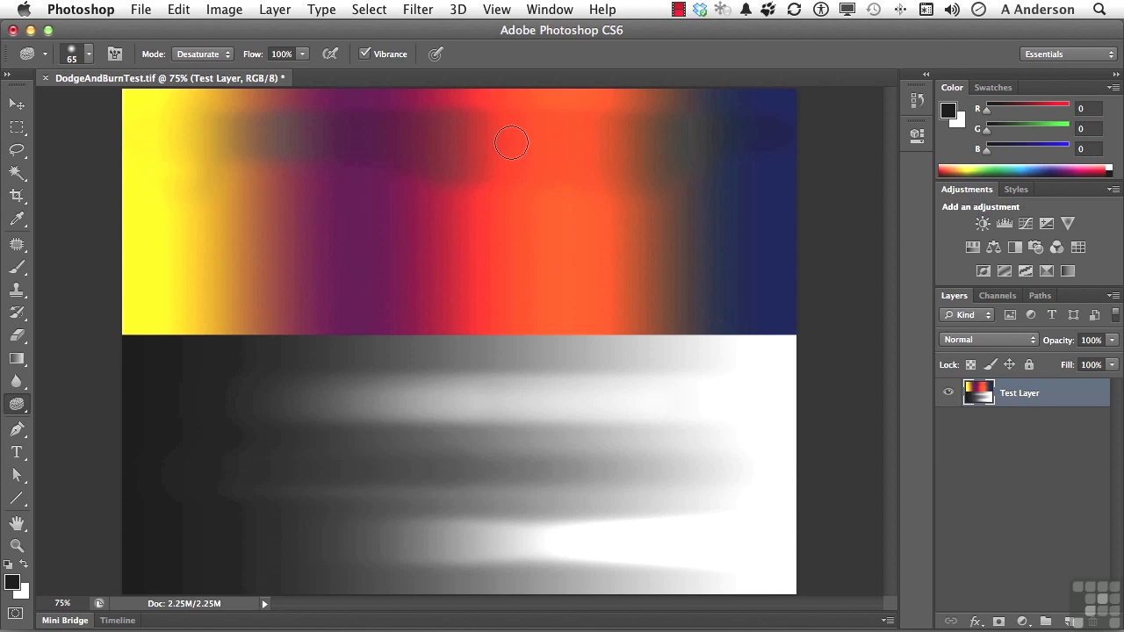
Step: Desaturate a second horizontal band across the middle of the color gradient with Vibrance disabled
left_click(364, 54)
mouse_move(359, 233)
left_mouse_down()
mouse_move(263, 233)
mouse_move(515, 238)
mouse_move(337, 234)
mouse_move(261, 247)
mouse_move(644, 240)
mouse_move(365, 228)
mouse_move(684, 232)
mouse_move(507, 221)
mouse_move(394, 227)
mouse_move(782, 228)
mouse_move(517, 221)
mouse_move(744, 223)
mouse_move(607, 217)
mouse_move(239, 234)
mouse_move(435, 227)
mouse_move(76, 216)
left_mouse_up()
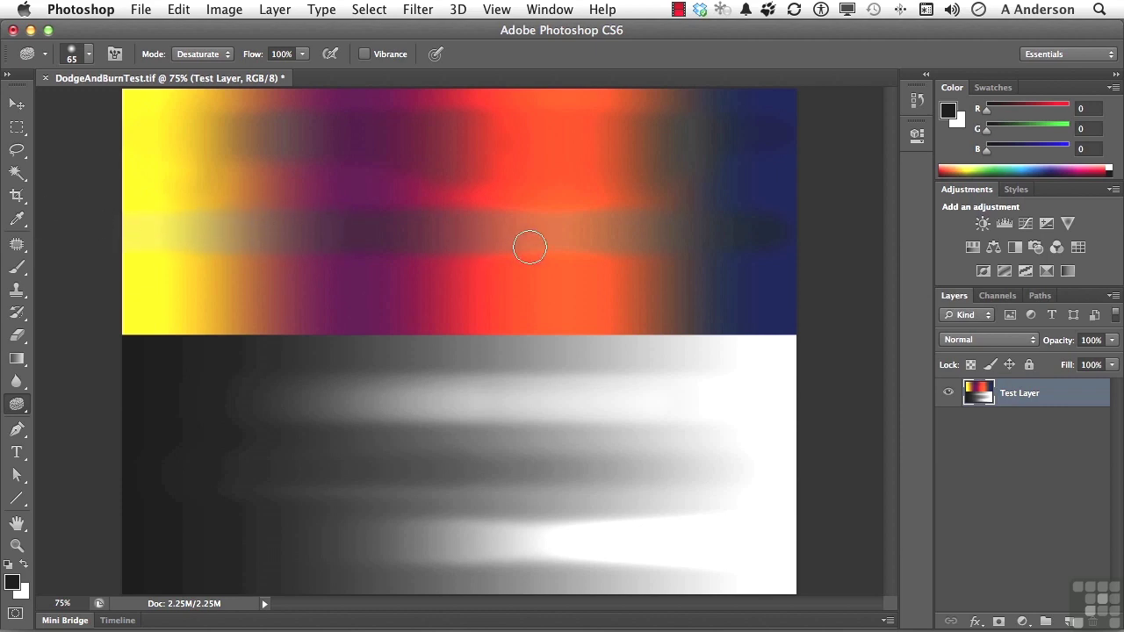
Step: Switch the Sponge tool to Saturate mode and paint a horizontal band along the lower part of the color gradient
left_click(184, 54)
left_click(184, 64)
mouse_move(386, 296)
left_mouse_down()
mouse_move(320, 299)
mouse_move(496, 293)
mouse_move(259, 297)
mouse_move(547, 295)
mouse_move(415, 287)
mouse_move(92, 309)
mouse_move(193, 300)
mouse_move(119, 293)
mouse_move(657, 283)
mouse_move(493, 281)
mouse_move(778, 299)
mouse_move(702, 294)
mouse_move(771, 296)
mouse_move(713, 289)
mouse_move(770, 286)
mouse_move(698, 282)
mouse_move(798, 289)
mouse_move(714, 288)
mouse_move(790, 302)
mouse_move(524, 278)
mouse_move(530, 295)
mouse_move(288, 297)
mouse_move(546, 299)
mouse_move(151, 292)
left_mouse_up()
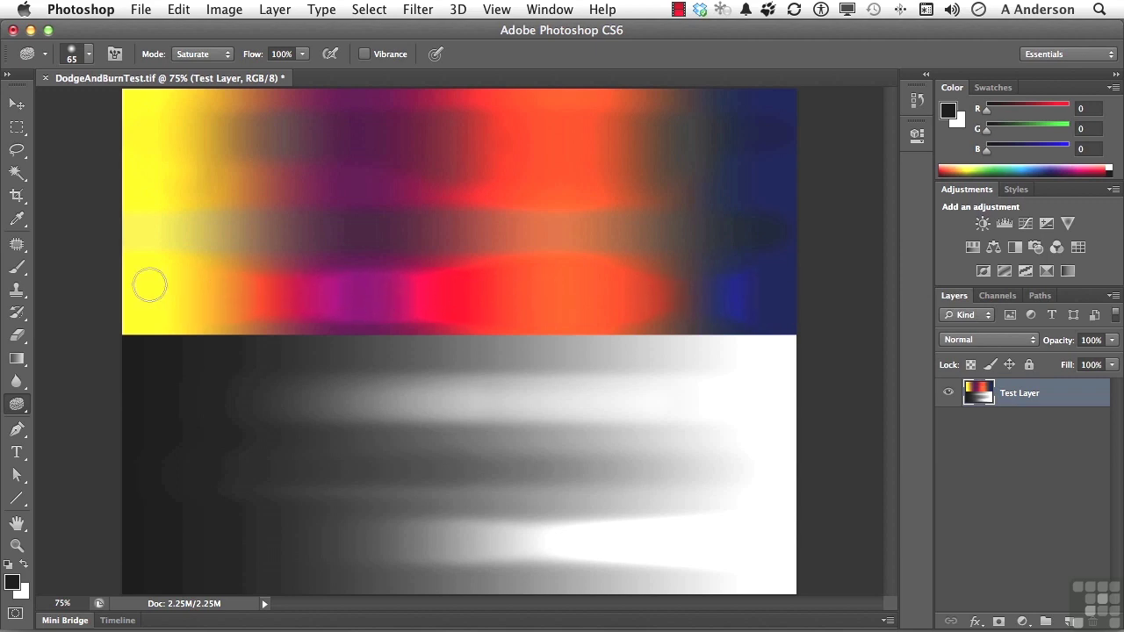